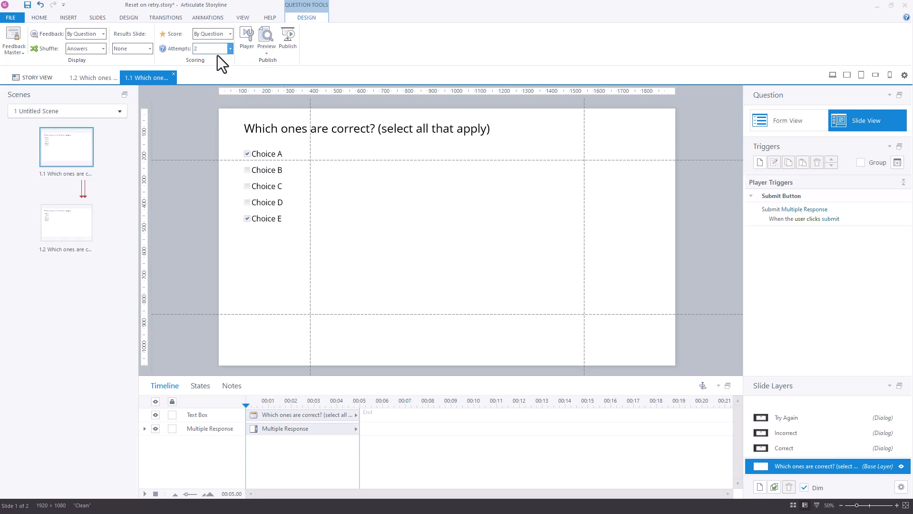
# - Preview slide 1.1, submit Choices E, B and C as a wrong answer, retry the question, and close the preview
pyautogui.click(832, 75)
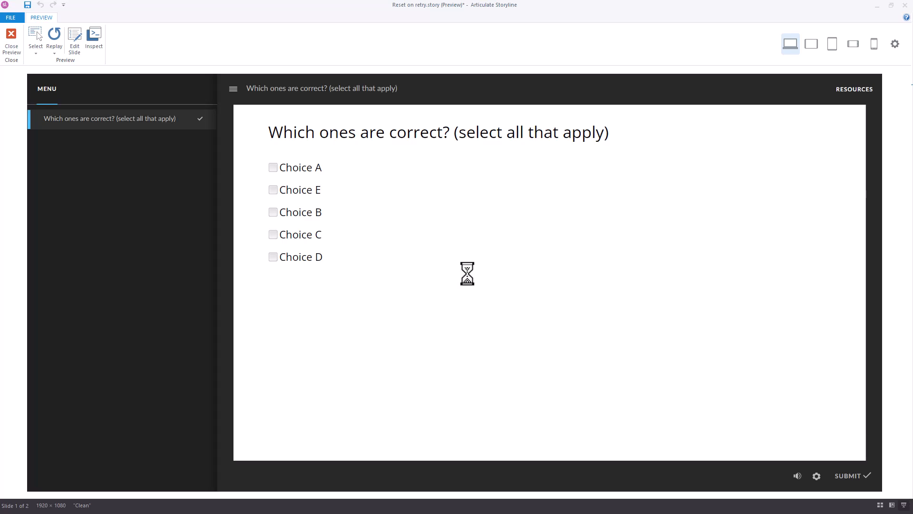
pyautogui.click(298, 193)
pyautogui.click(297, 220)
pyautogui.click(297, 245)
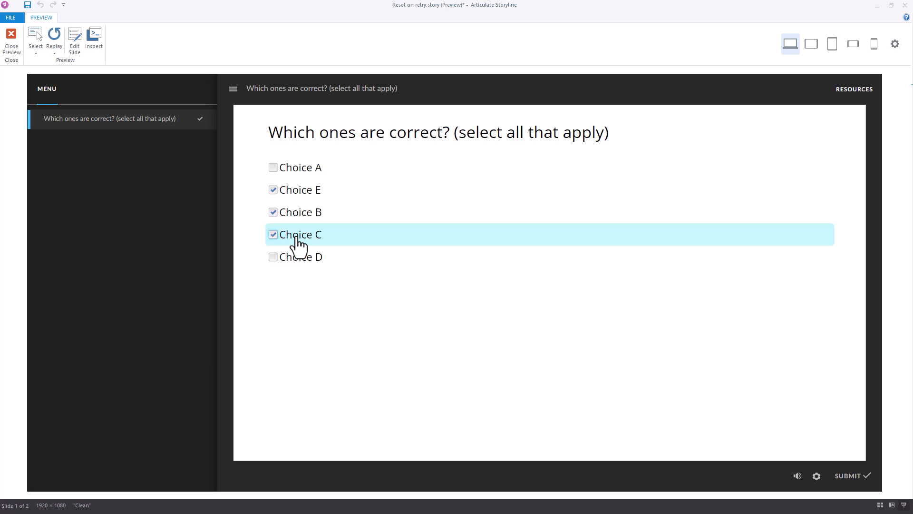
pyautogui.click(855, 475)
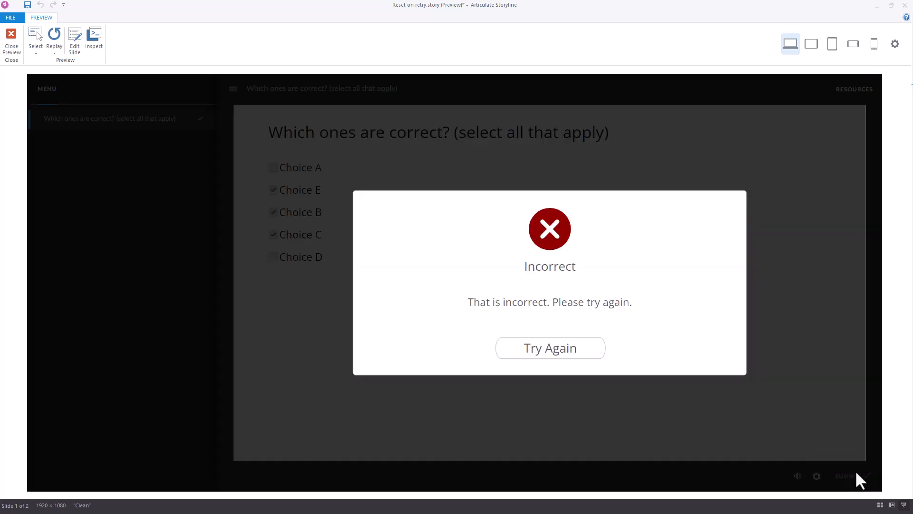
pyautogui.click(562, 355)
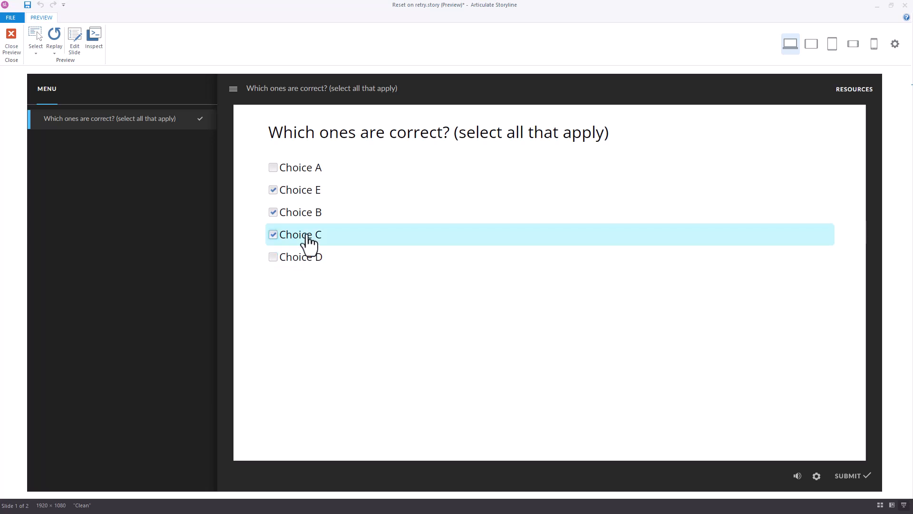
pyautogui.click(11, 46)
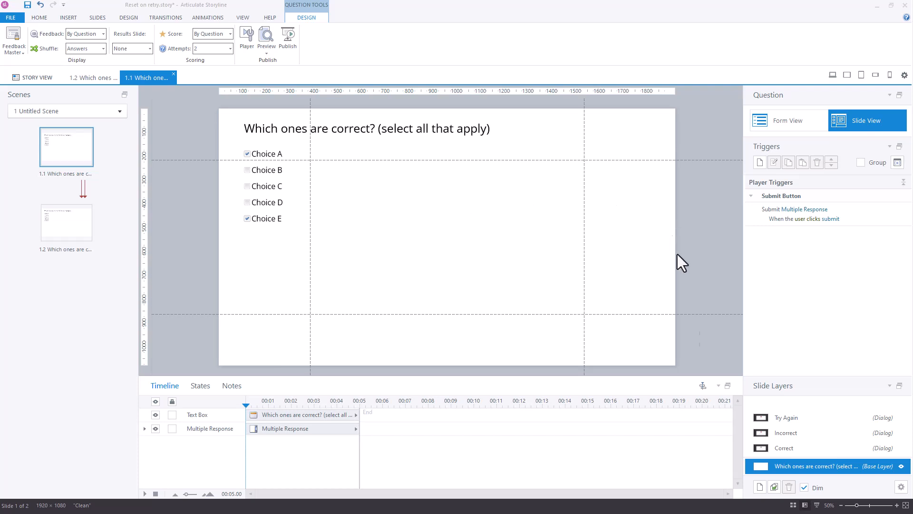
# - On slide 1.1's Try Again layer, add a trigger that jumps to this slide when the user clicks the Try Again button
pyautogui.click(792, 418)
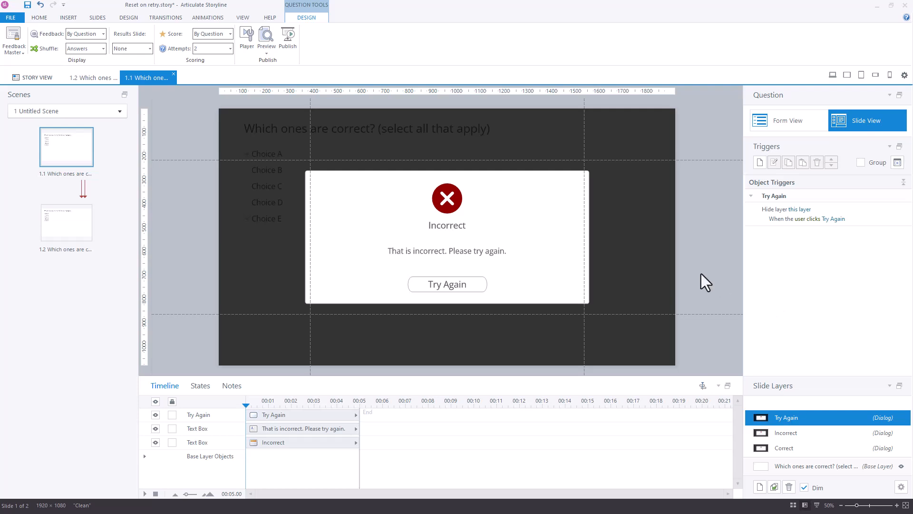
pyautogui.click(465, 282)
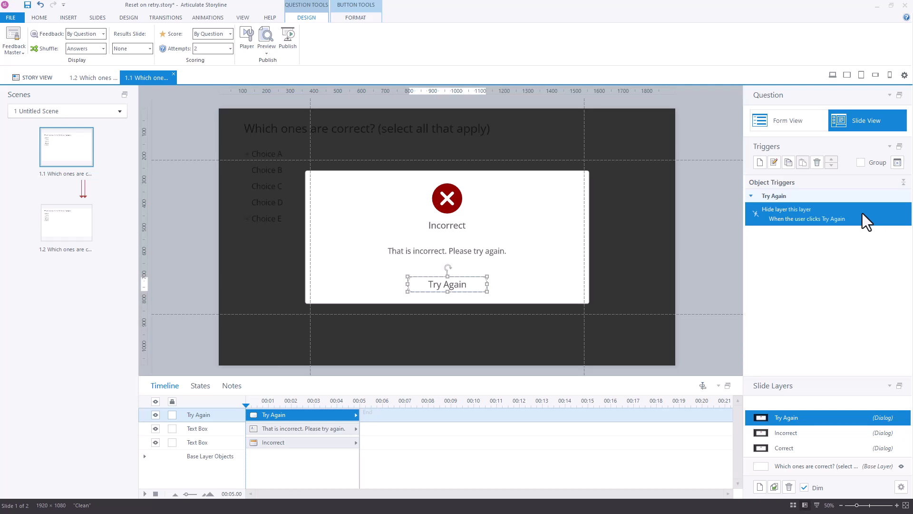
pyautogui.click(760, 163)
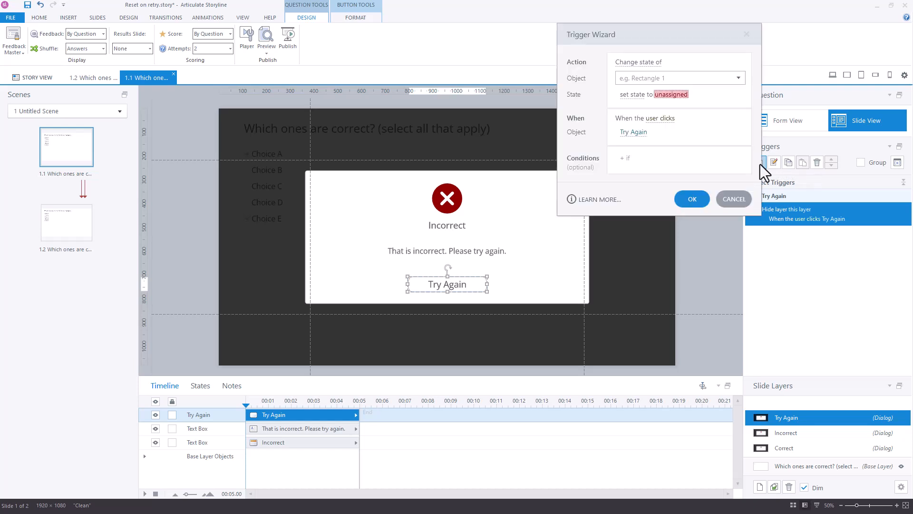
pyautogui.click(651, 65)
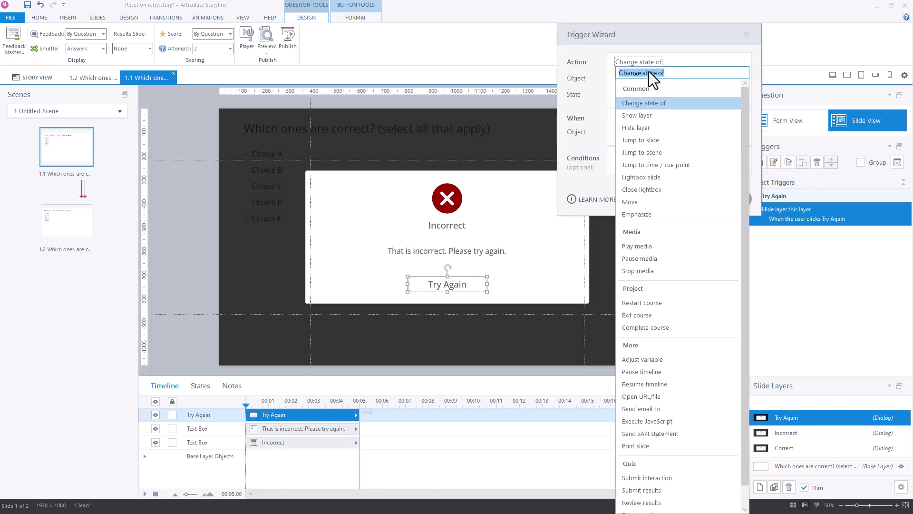
pyautogui.click(645, 141)
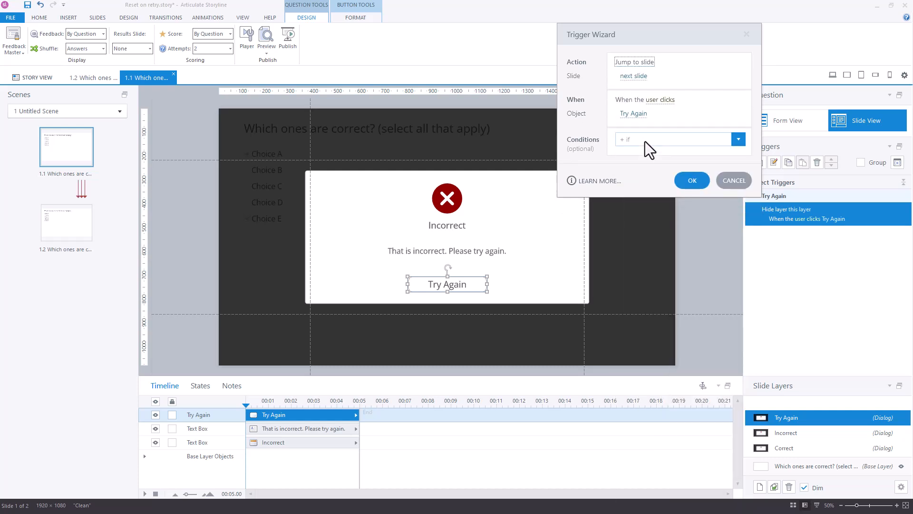
pyautogui.click(635, 81)
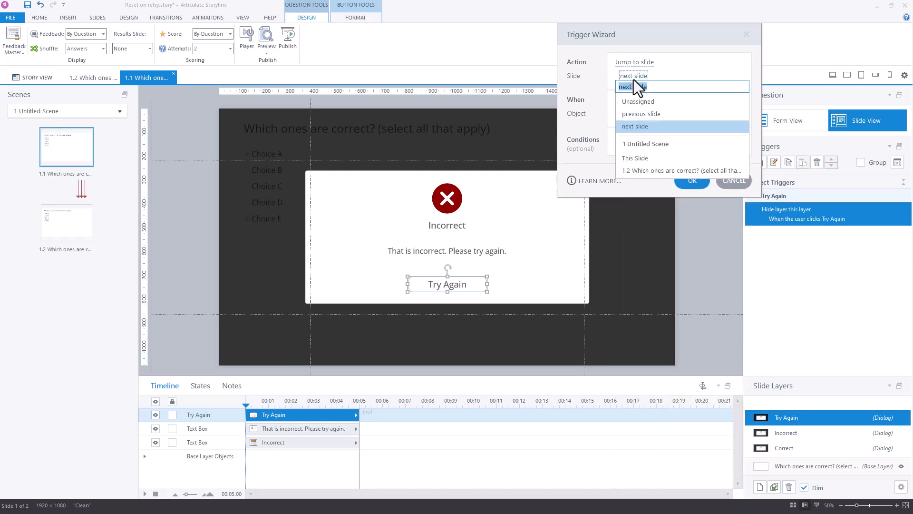
pyautogui.click(635, 157)
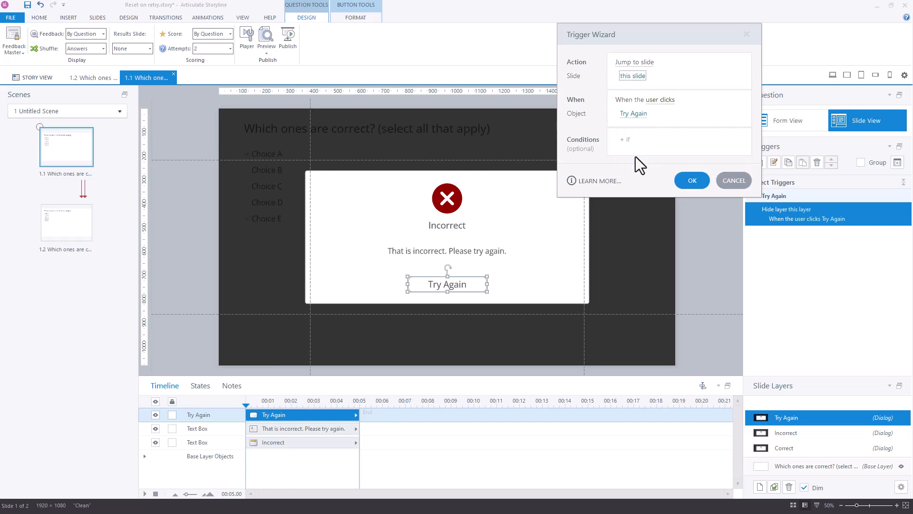
pyautogui.click(692, 180)
# - Set the base layer of slide 1.1 to Reset to initial state when revisiting
pyautogui.click(807, 467)
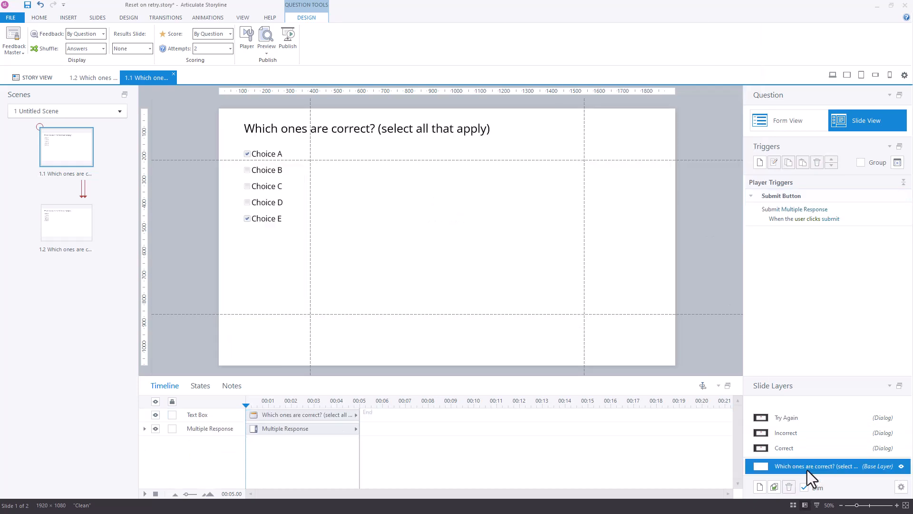
pyautogui.click(901, 487)
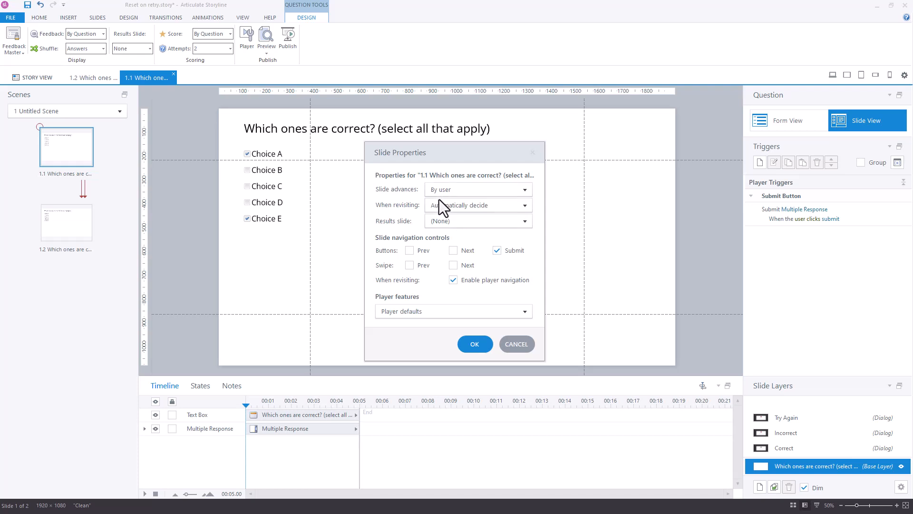
pyautogui.click(526, 206)
pyautogui.click(476, 230)
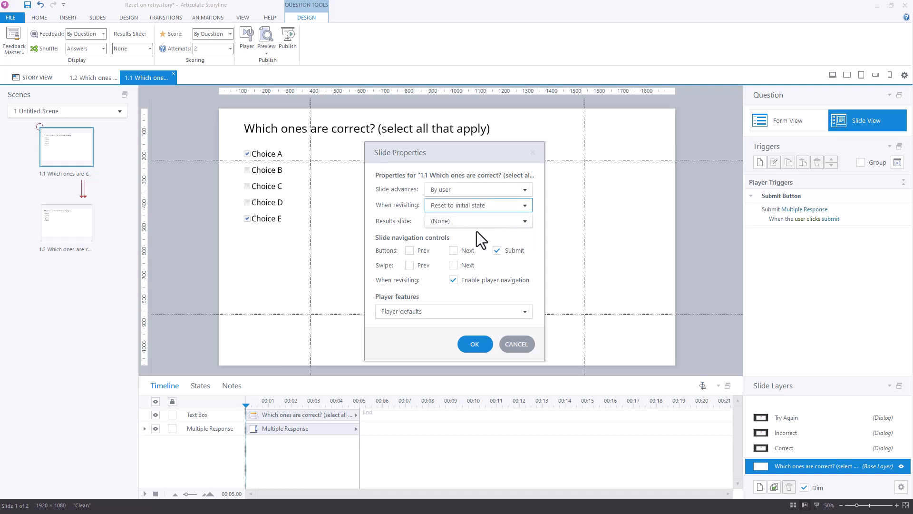
pyautogui.click(475, 345)
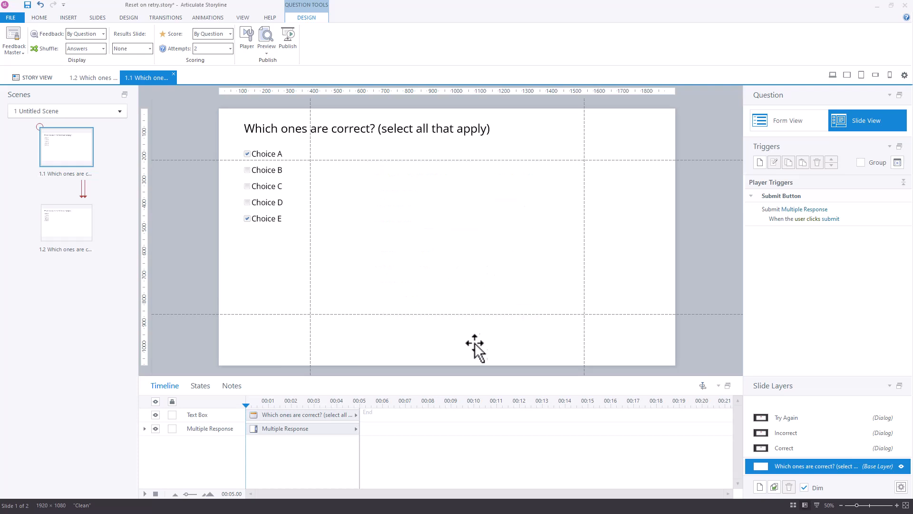
# - Preview slide 1.1, submit Choices C, D and E as a wrong answer, and retry the question
pyautogui.click(833, 75)
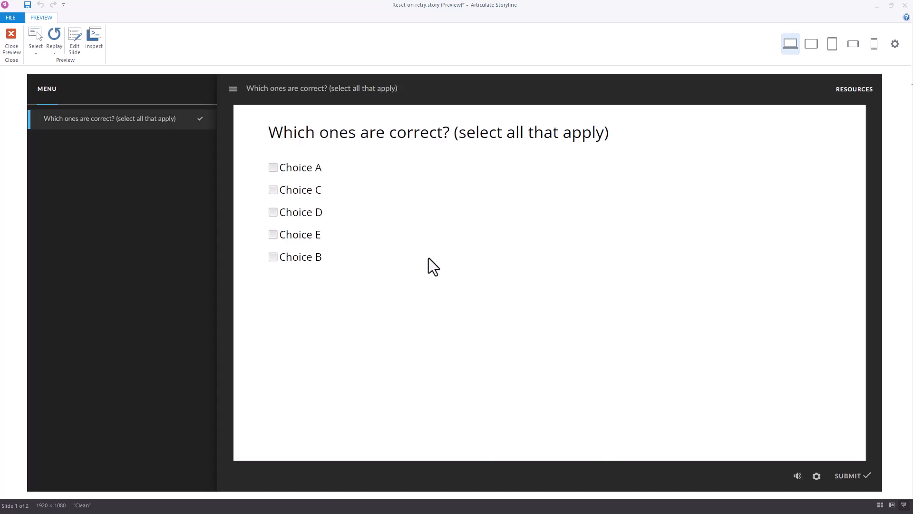
pyautogui.click(302, 192)
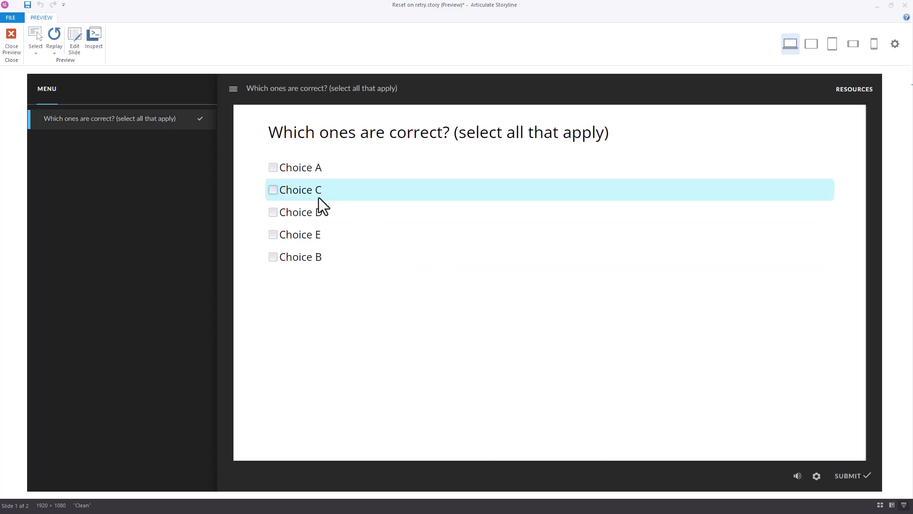
pyautogui.click(293, 219)
pyautogui.click(289, 238)
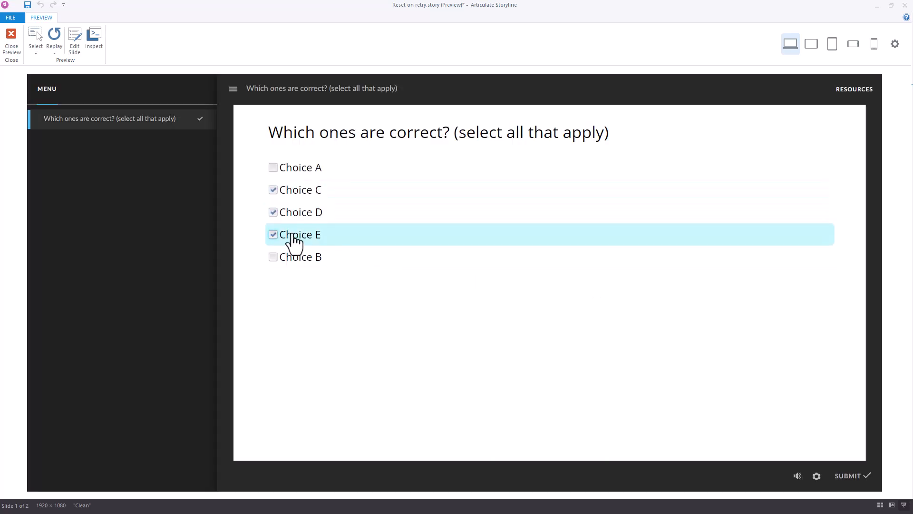
pyautogui.click(843, 473)
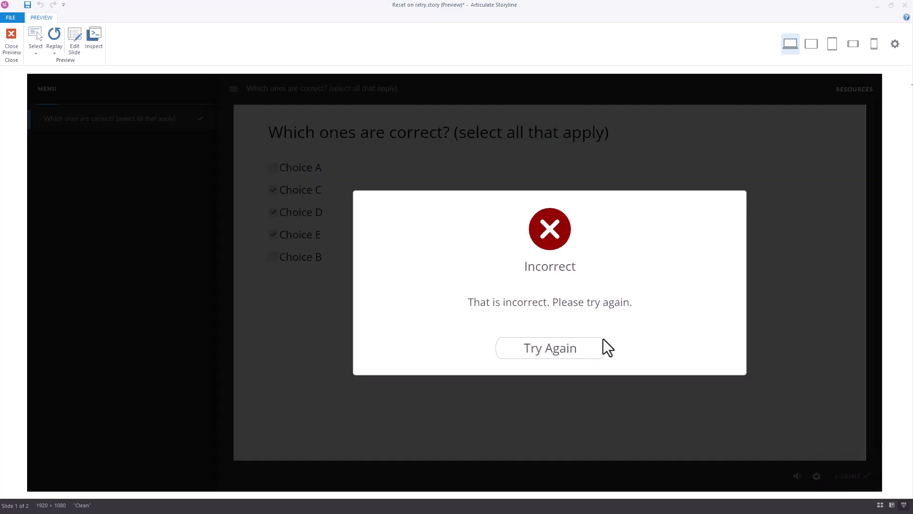
pyautogui.click(580, 355)
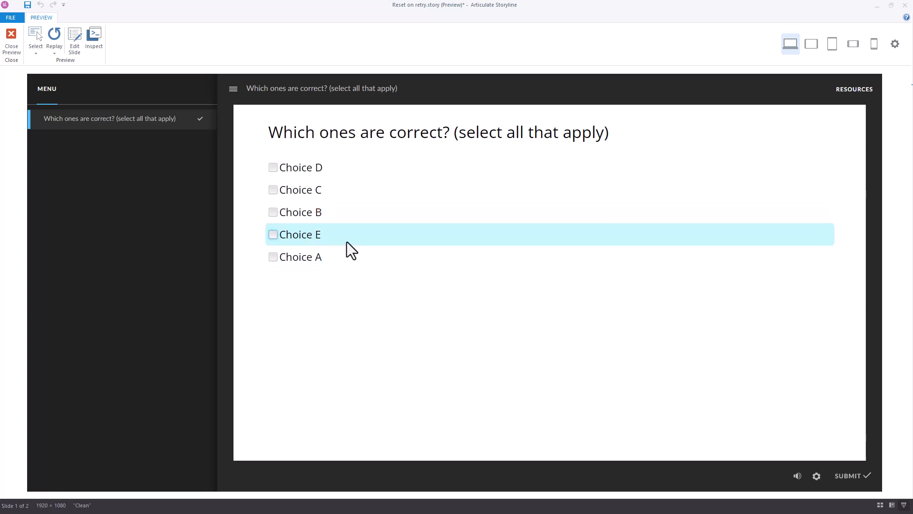
# - Test the retry again by submitting Choices D, C and B and returning to the question
pyautogui.click(302, 174)
pyautogui.click(302, 196)
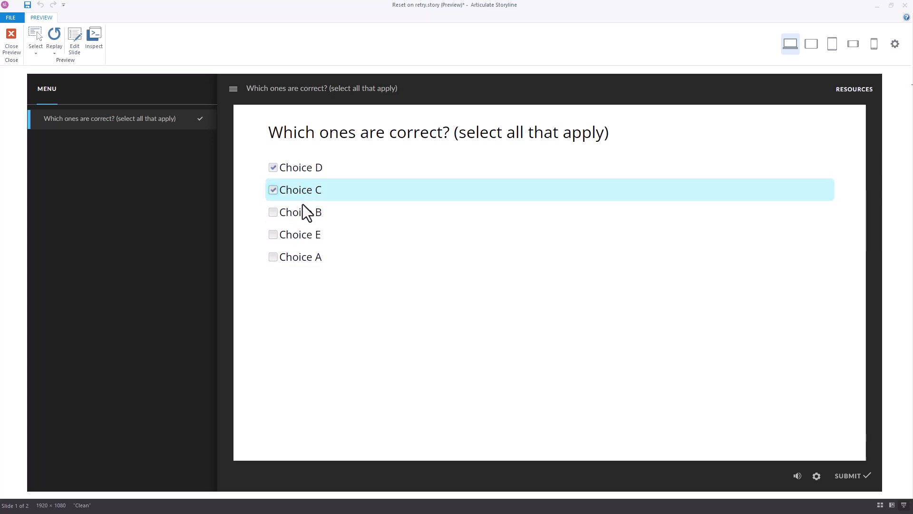
pyautogui.click(300, 215)
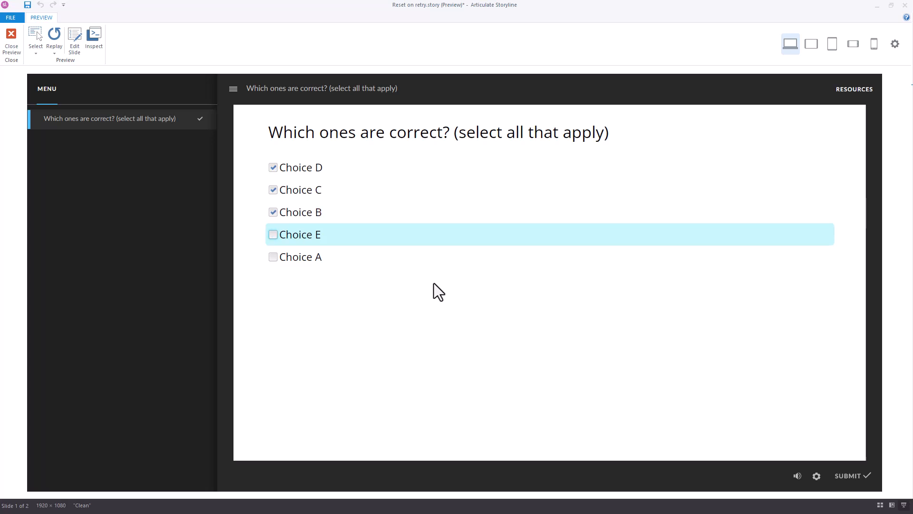
pyautogui.click(849, 479)
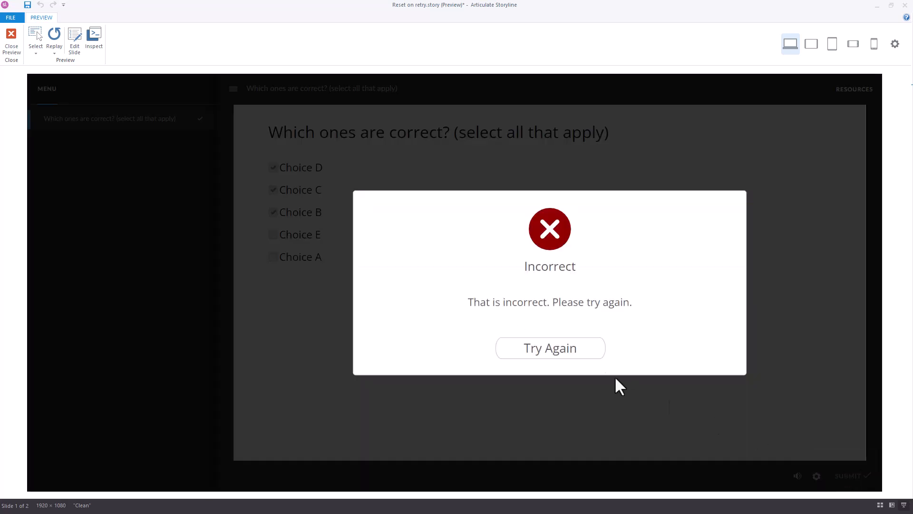
pyautogui.click(571, 349)
# - Submit Choices D, A and C as another wrong attempt and retry the question
pyautogui.click(293, 256)
pyautogui.click(294, 212)
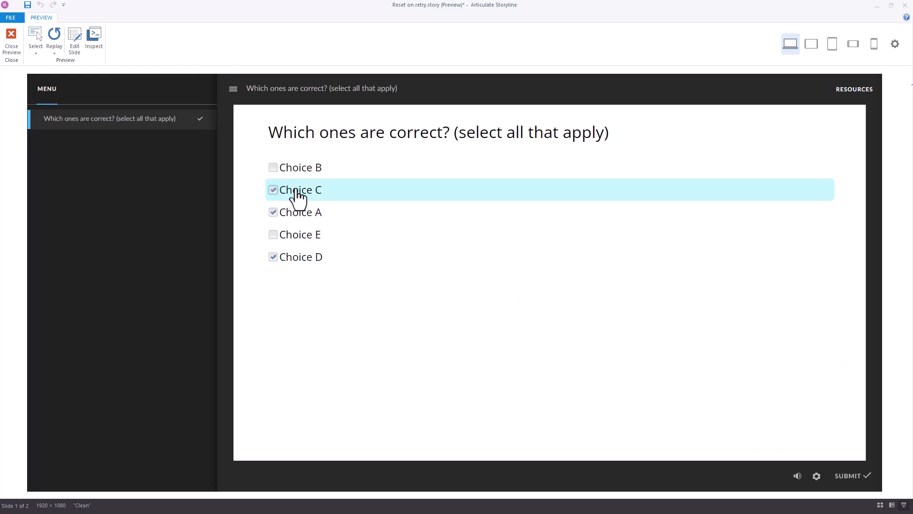
pyautogui.click(848, 478)
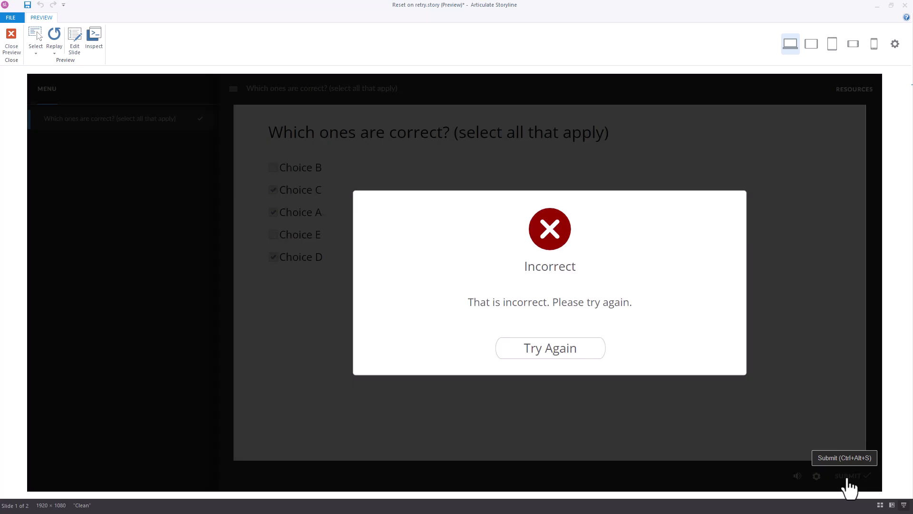
pyautogui.click(603, 354)
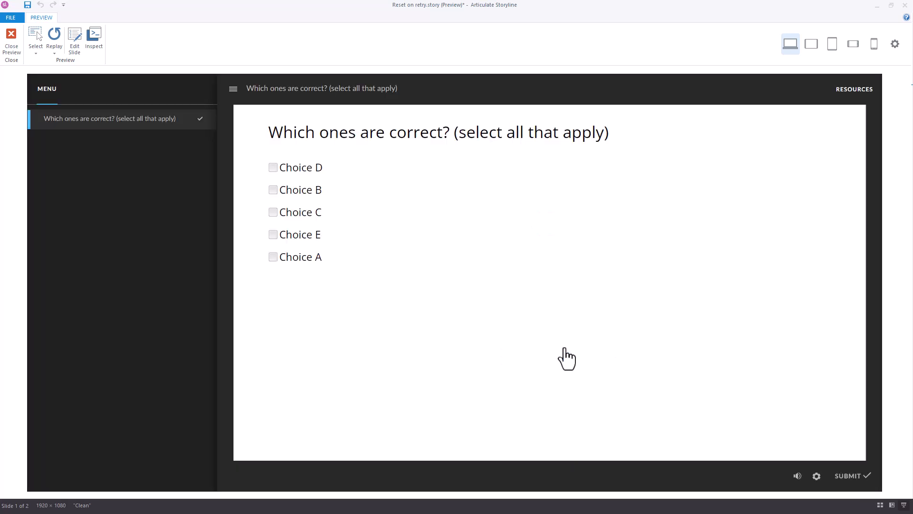
# - Submit Choices D, B, C and E, retry the question once more, and close the preview
pyautogui.click(291, 175)
pyautogui.click(291, 193)
pyautogui.click(292, 213)
pyautogui.click(295, 229)
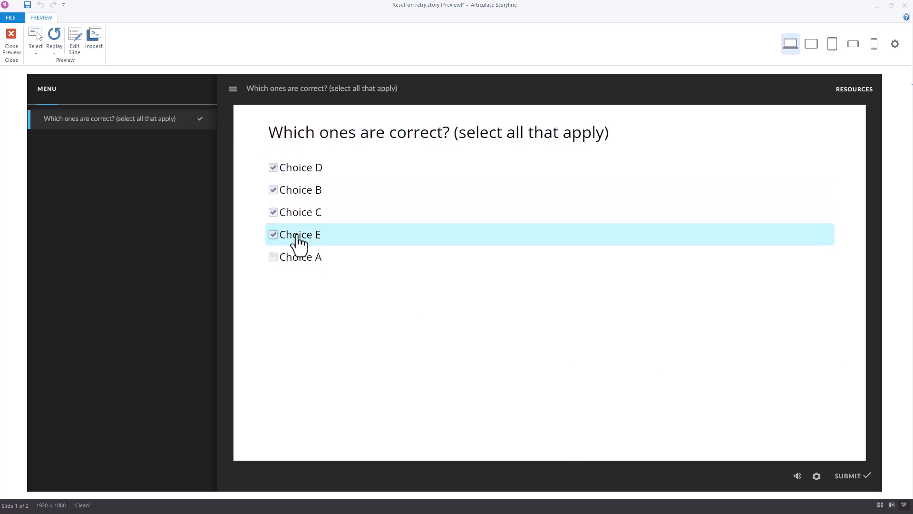
pyautogui.click(850, 476)
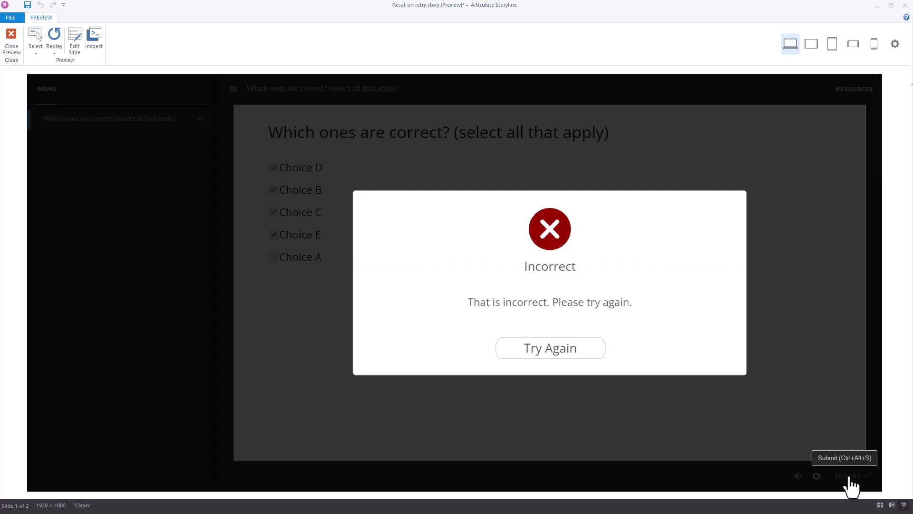
pyautogui.click(564, 349)
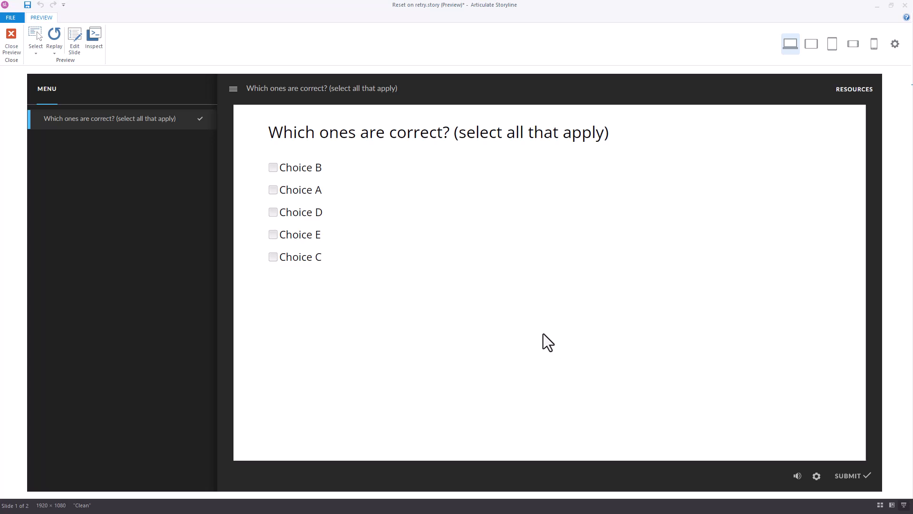
pyautogui.click(10, 48)
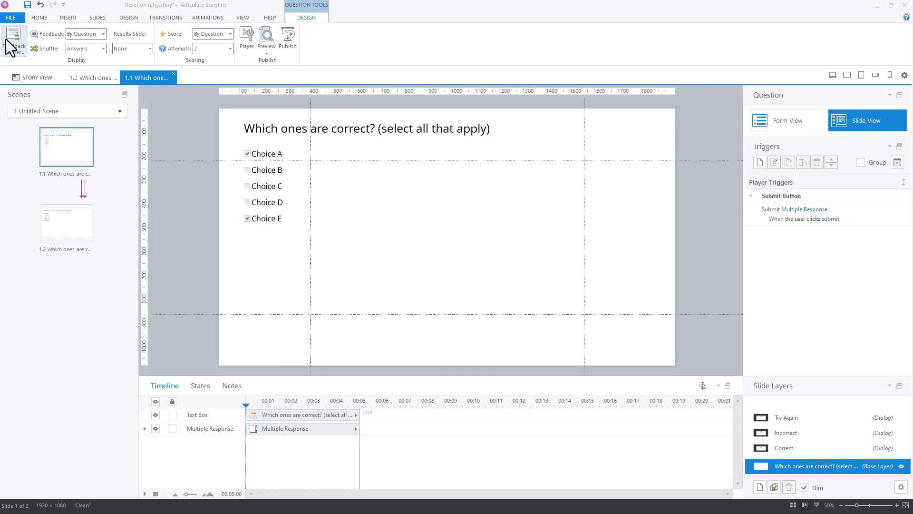
# - On slide 1.2's Try Again layer, add a trigger to the Try Again object that changes the state of Check Box 1 to Normal
pyautogui.click(70, 239)
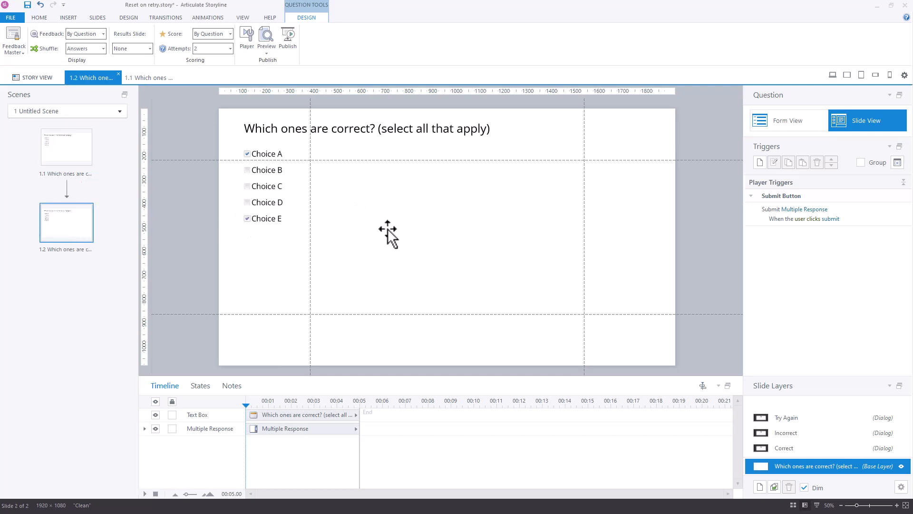
pyautogui.click(783, 417)
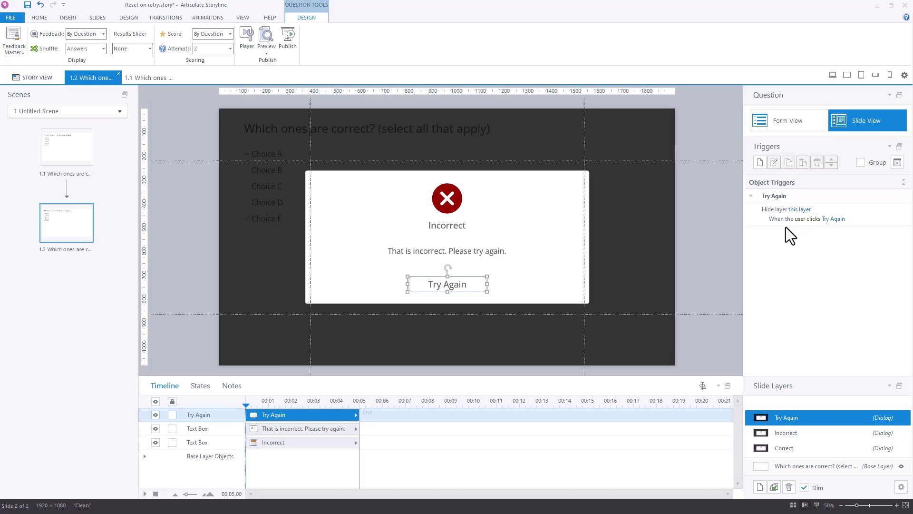
pyautogui.click(760, 164)
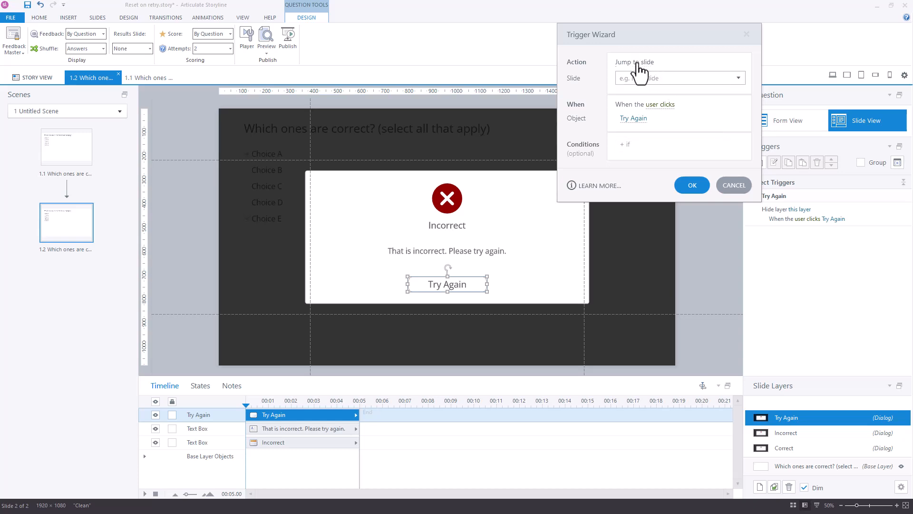
pyautogui.click(638, 63)
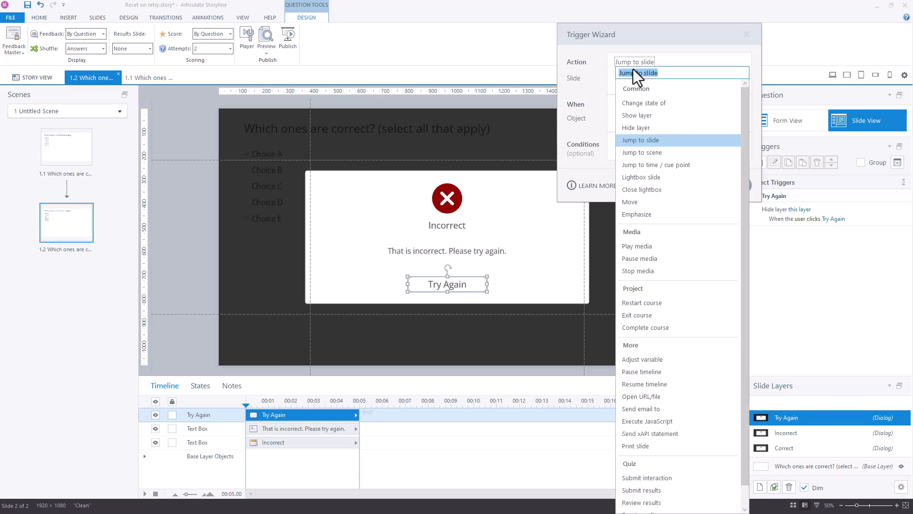
pyautogui.click(638, 104)
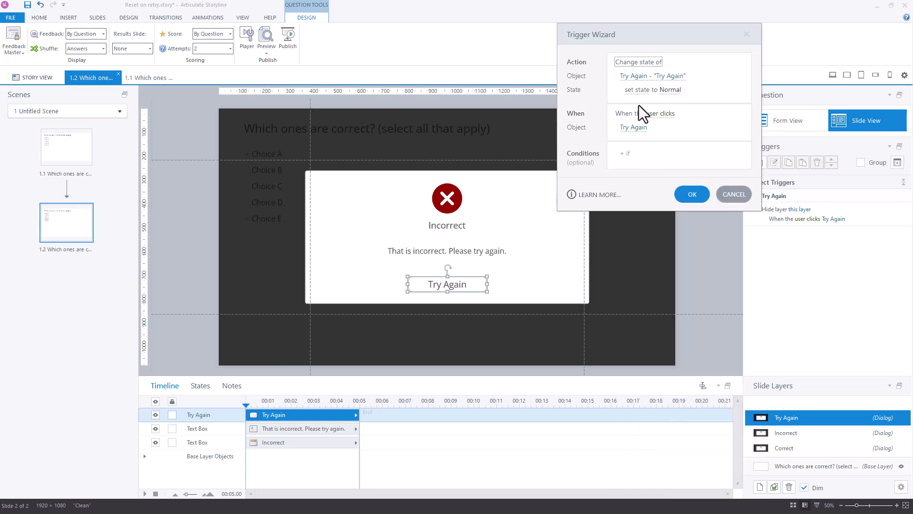
pyautogui.click(645, 77)
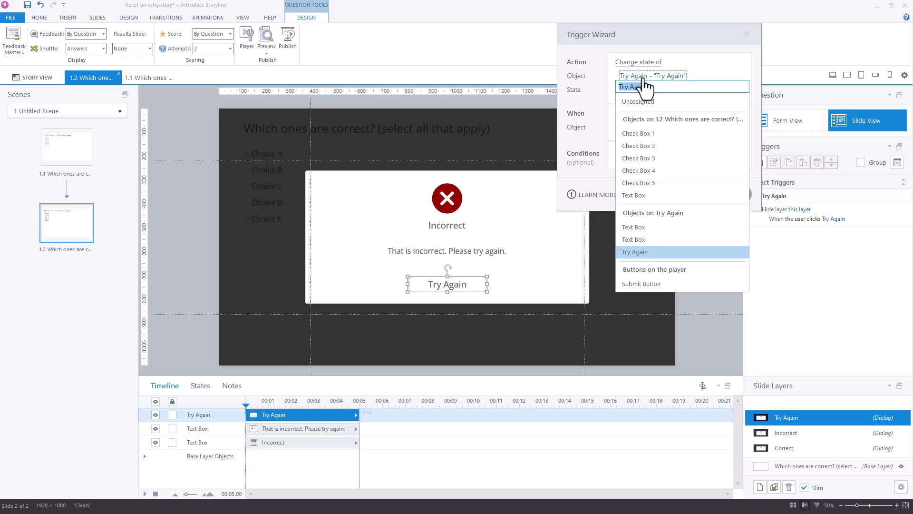
pyautogui.click(642, 133)
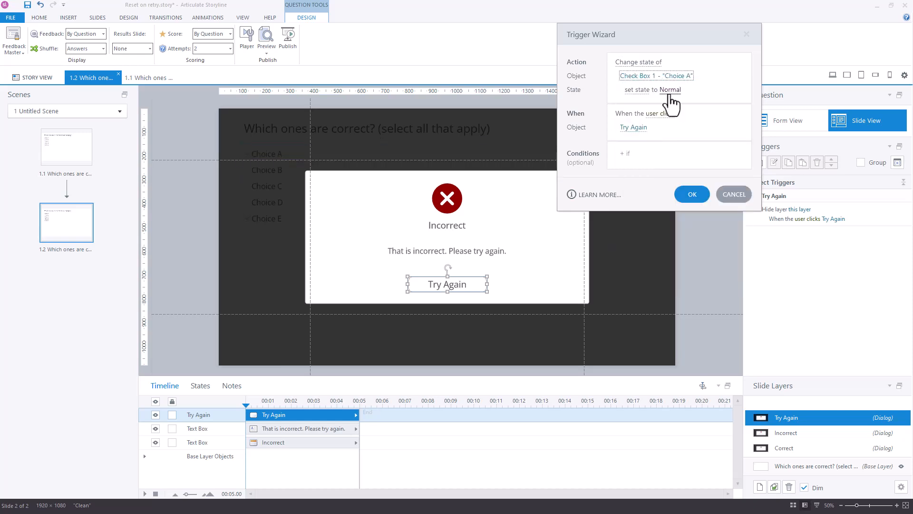
pyautogui.click(690, 192)
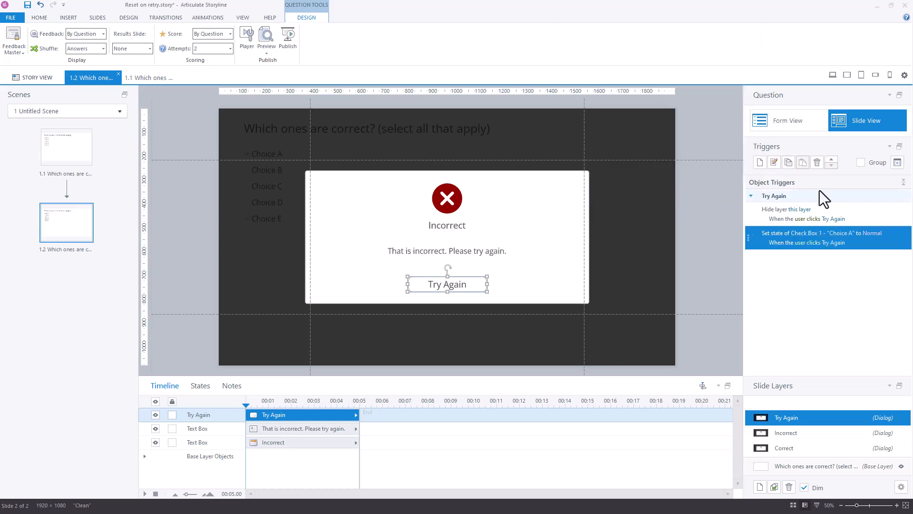
# - Duplicate the Check Box 1 state trigger four times on the Try Again object
pyautogui.click(803, 162)
pyautogui.click(803, 163)
pyautogui.click(803, 163)
pyautogui.click(803, 163)
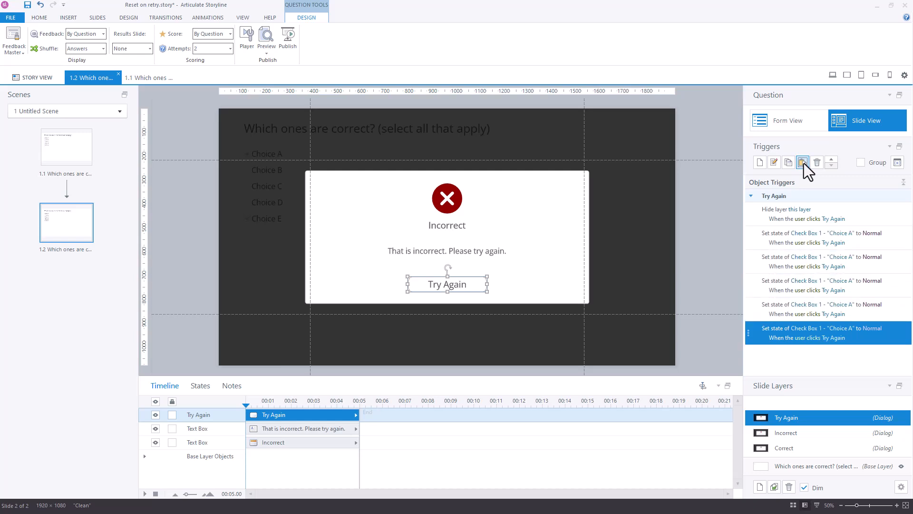
# - Retarget the four duplicated state triggers to Check Box 2, Check Box 3, Check Box 4 and Check Box 5
pyautogui.click(849, 258)
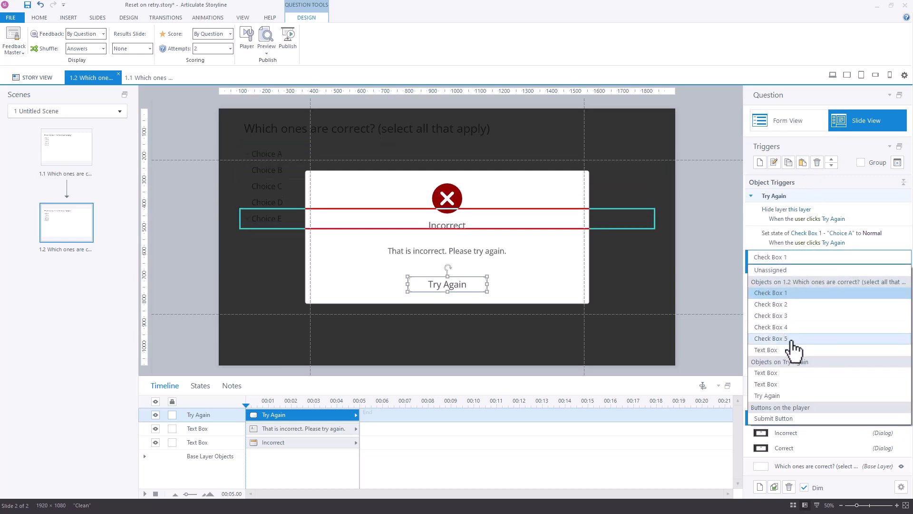
pyautogui.click(784, 304)
pyautogui.click(804, 281)
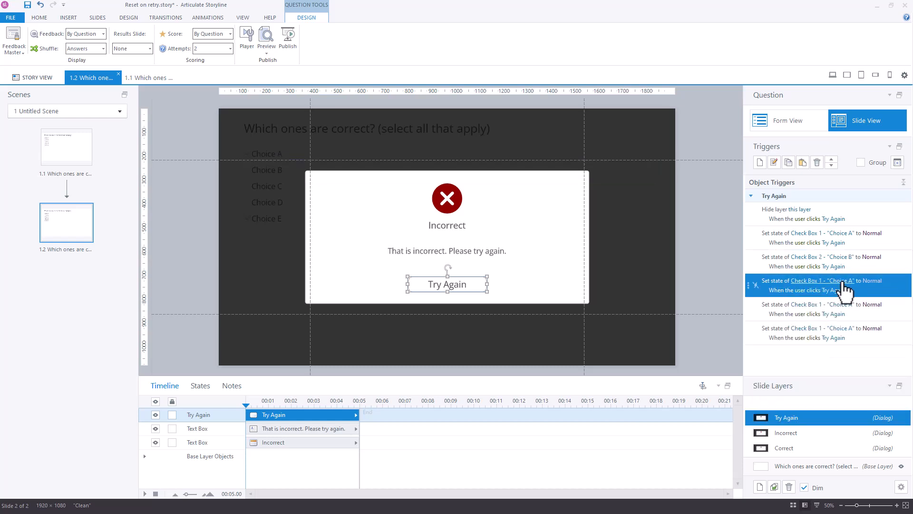
pyautogui.click(781, 339)
pyautogui.click(847, 313)
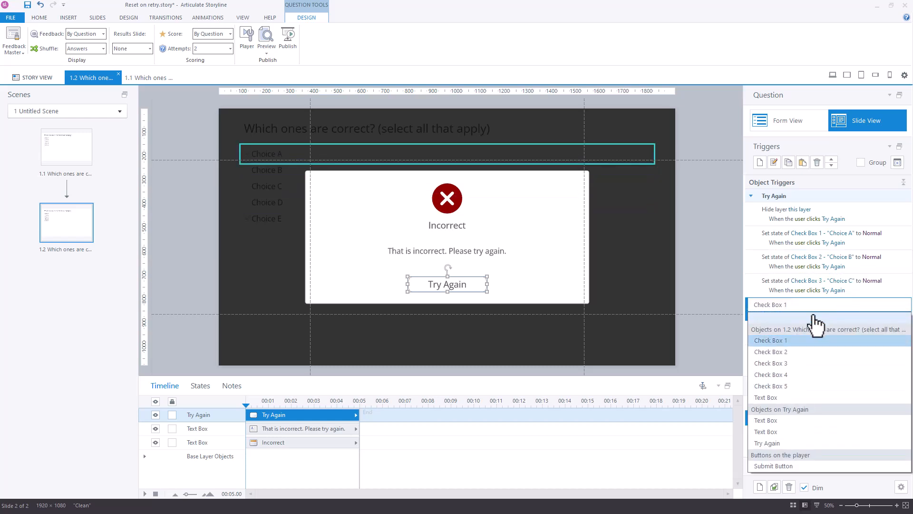
pyautogui.click(774, 374)
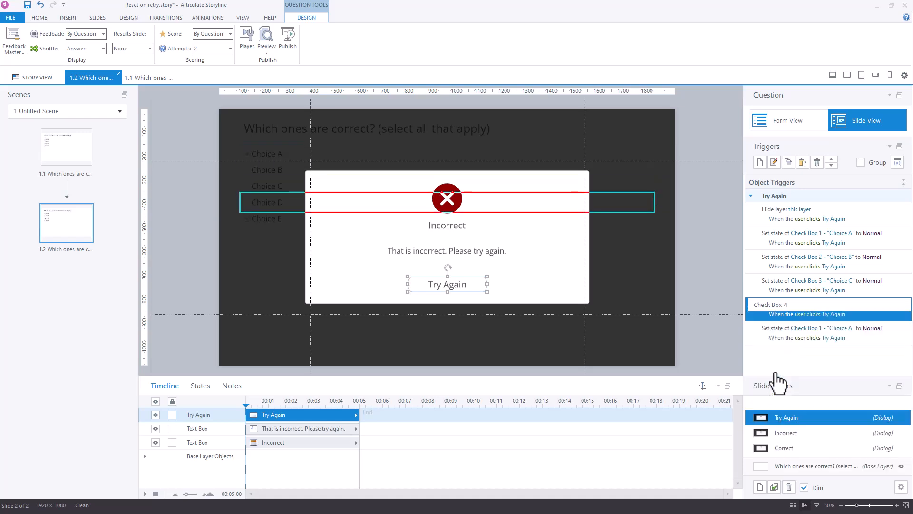
pyautogui.click(847, 330)
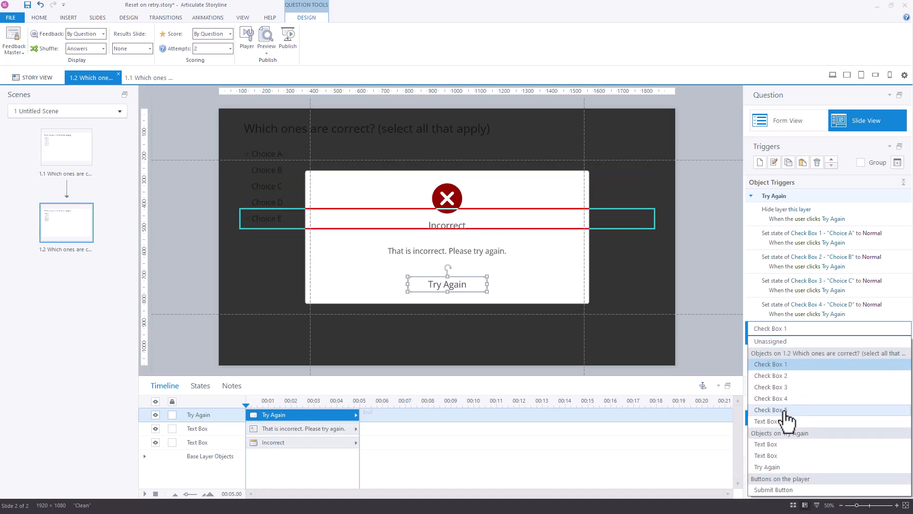
pyautogui.click(784, 410)
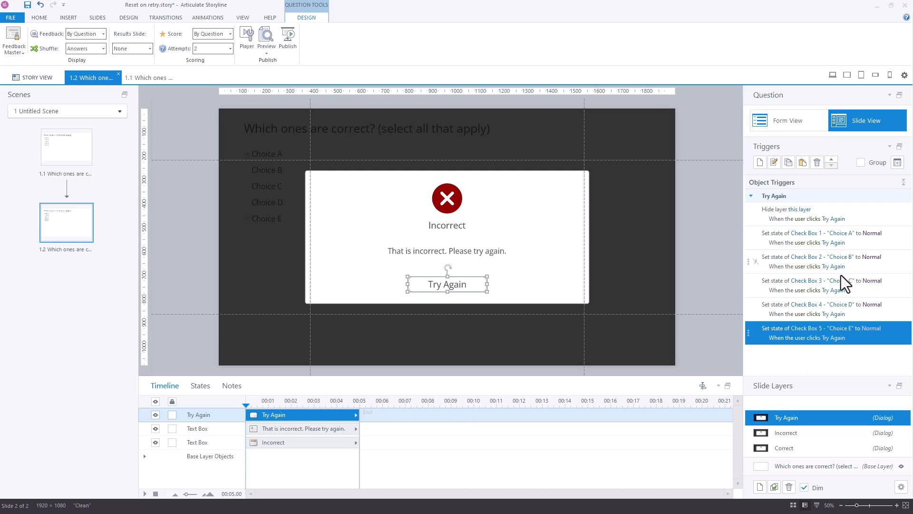
# - Move the Hide layer trigger below all five check box state triggers
pyautogui.click(860, 215)
pyautogui.click(831, 165)
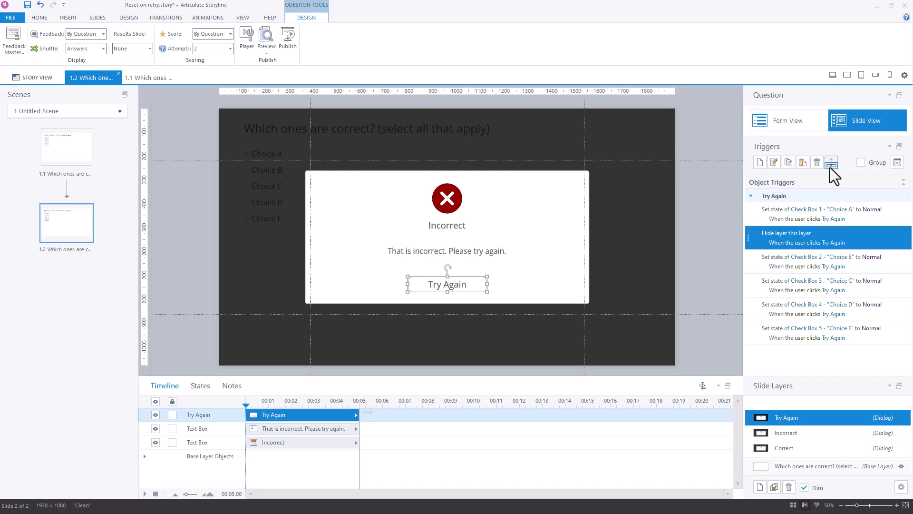
pyautogui.click(831, 166)
pyautogui.click(831, 165)
pyautogui.click(831, 166)
pyautogui.click(831, 166)
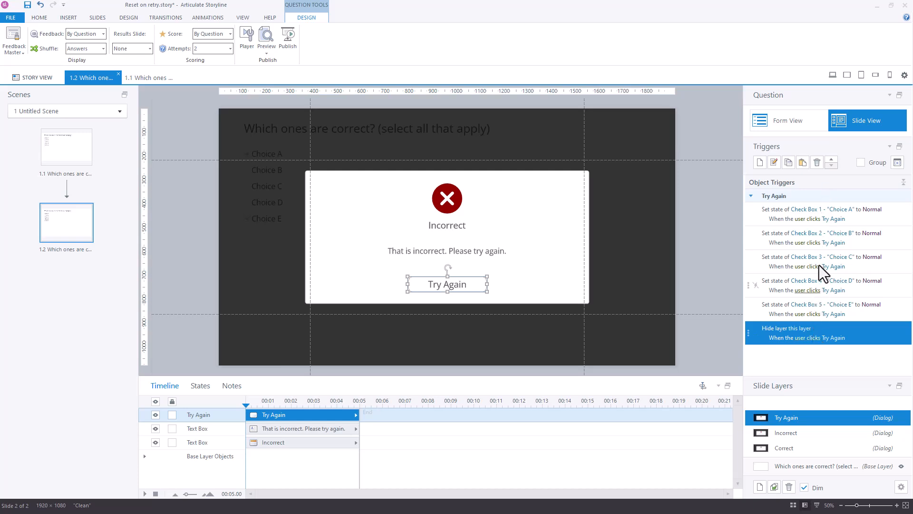
# - Preview slide 1.2, submit Choices C, B, D and A as a wrong answer, and retry the question
pyautogui.click(832, 74)
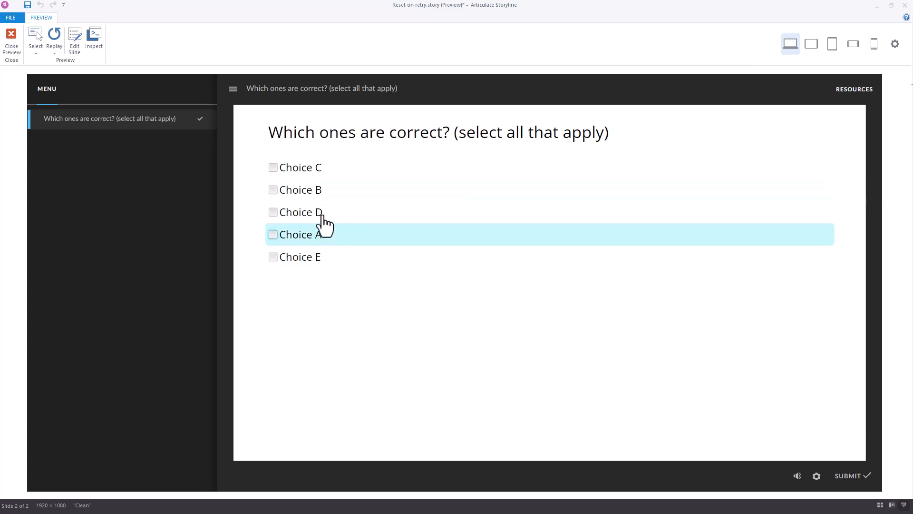
pyautogui.click(288, 173)
pyautogui.click(290, 196)
pyautogui.click(290, 215)
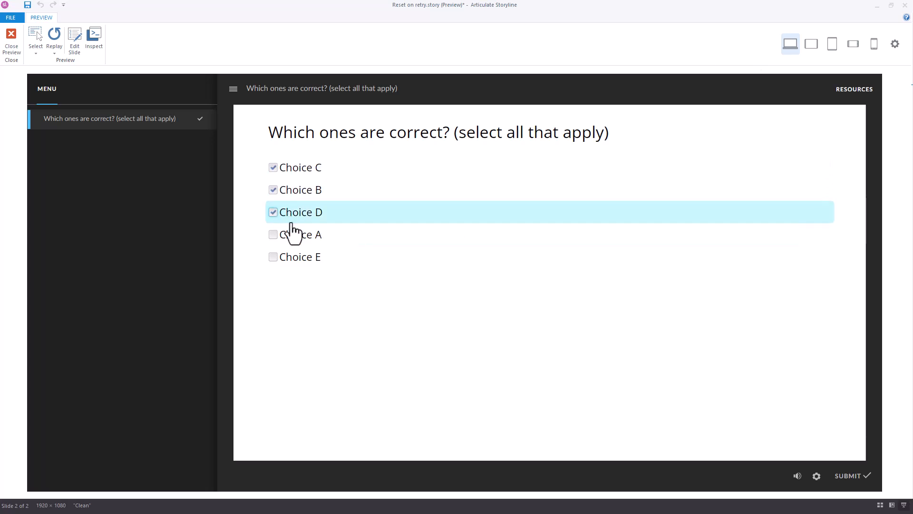
pyautogui.click(292, 236)
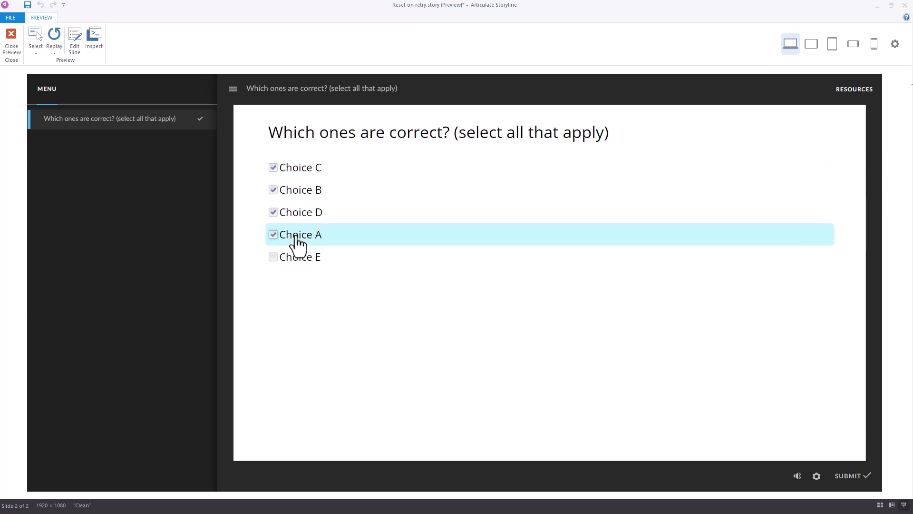
pyautogui.click(848, 476)
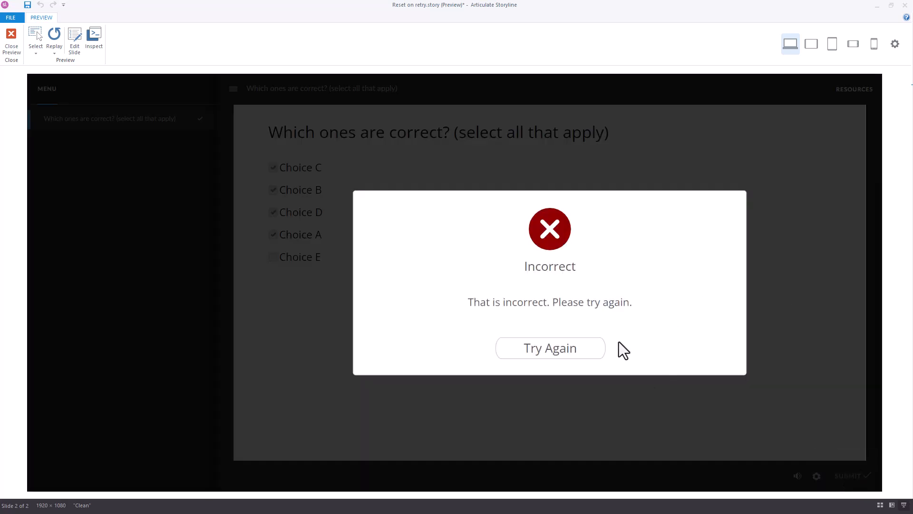
pyautogui.click(571, 363)
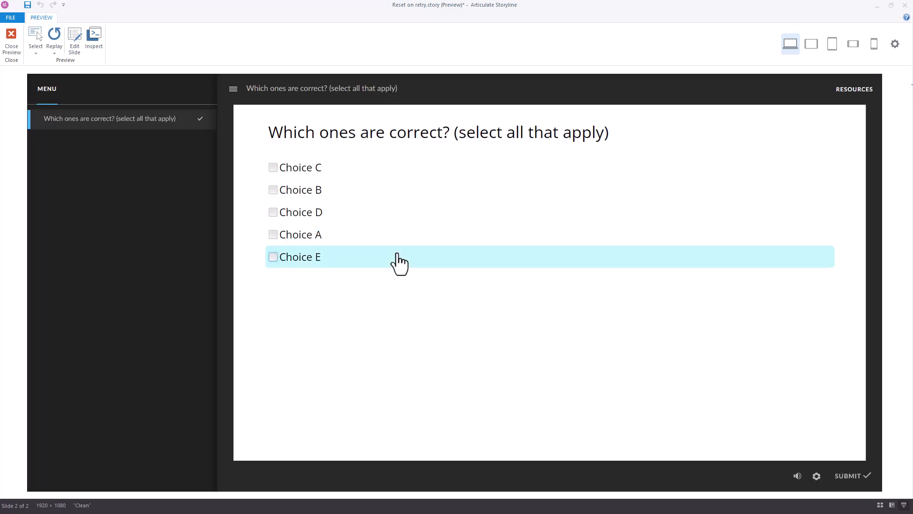
# - Select Choices D, B, A and E in the preview and submit them as the second attempt
pyautogui.click(314, 212)
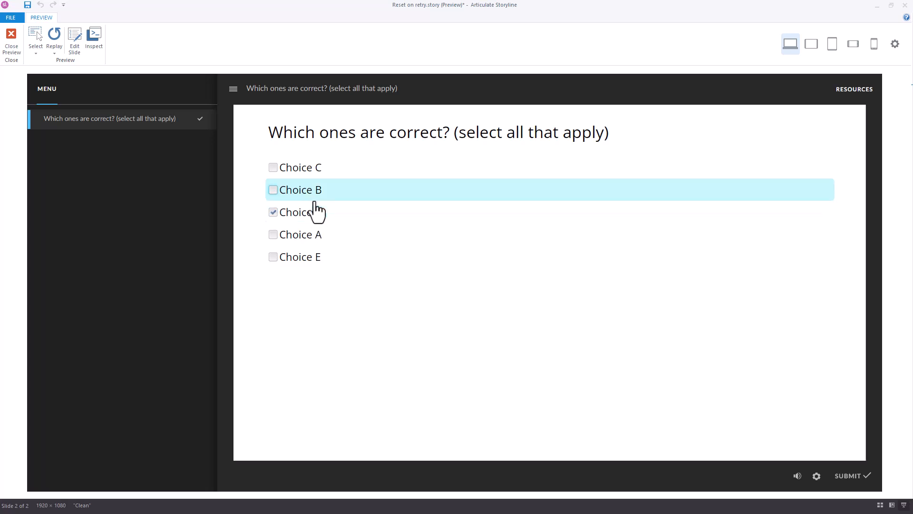
pyautogui.click(309, 191)
pyautogui.click(303, 244)
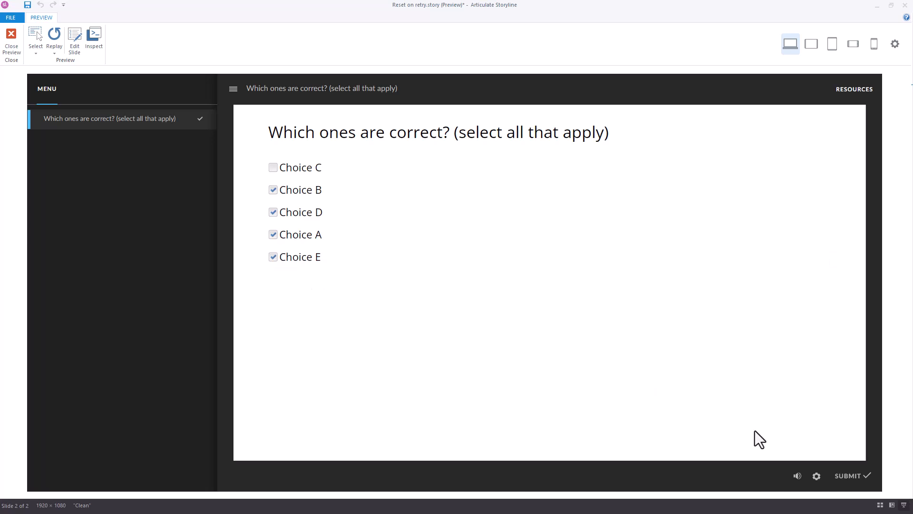
pyautogui.click(849, 475)
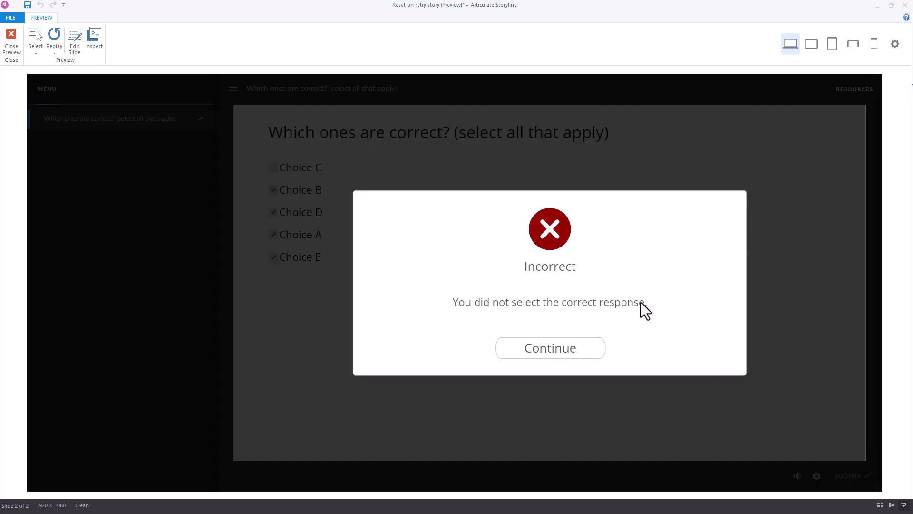